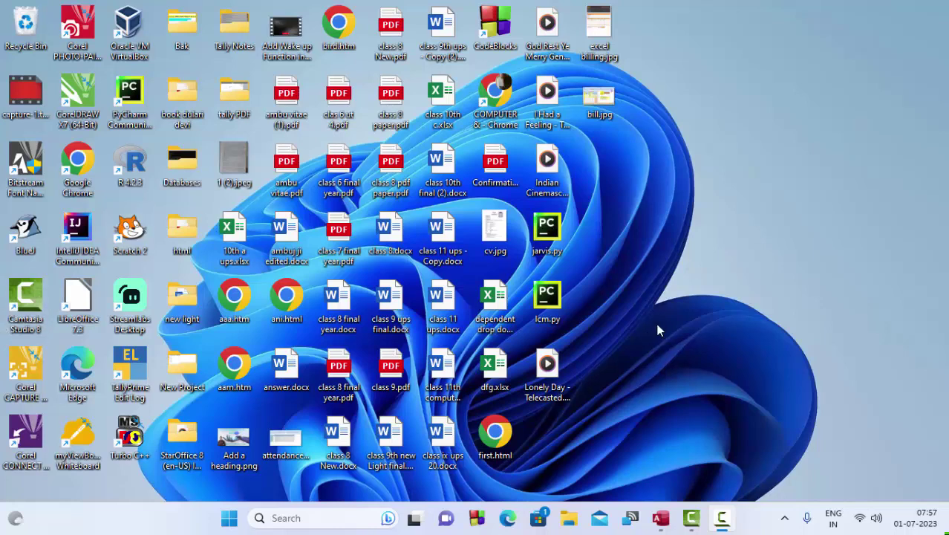
- Refresh the desktop three times from its right-click menu
right_click(706, 78)
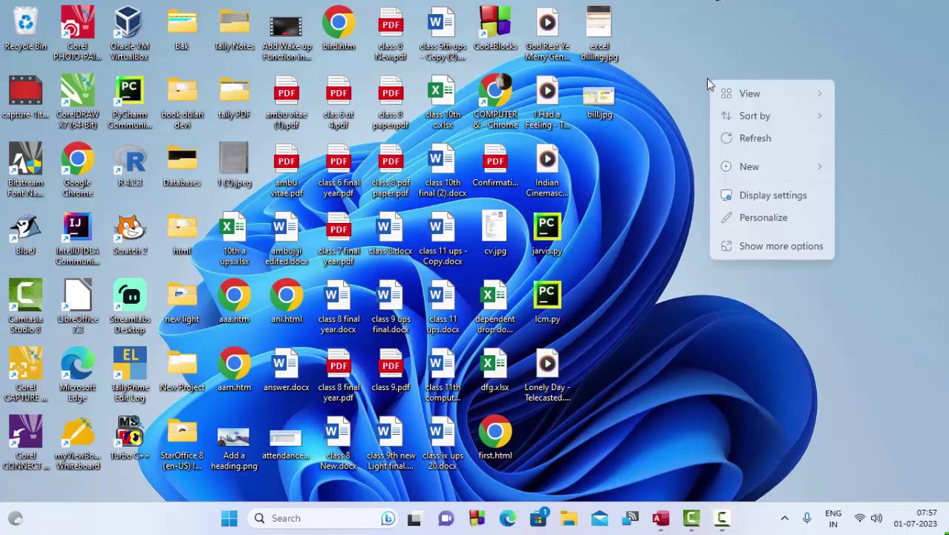
click(717, 134)
right_click(731, 159)
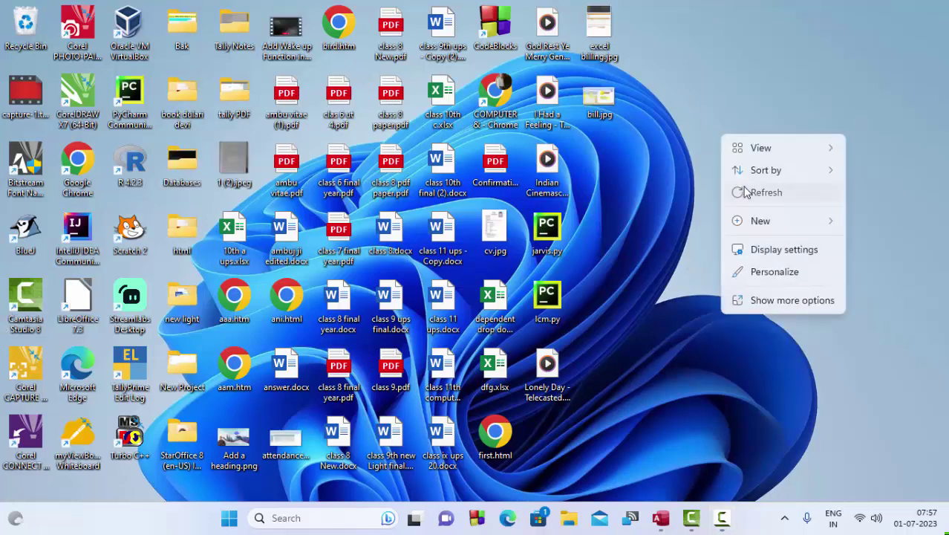
click(750, 191)
right_click(751, 118)
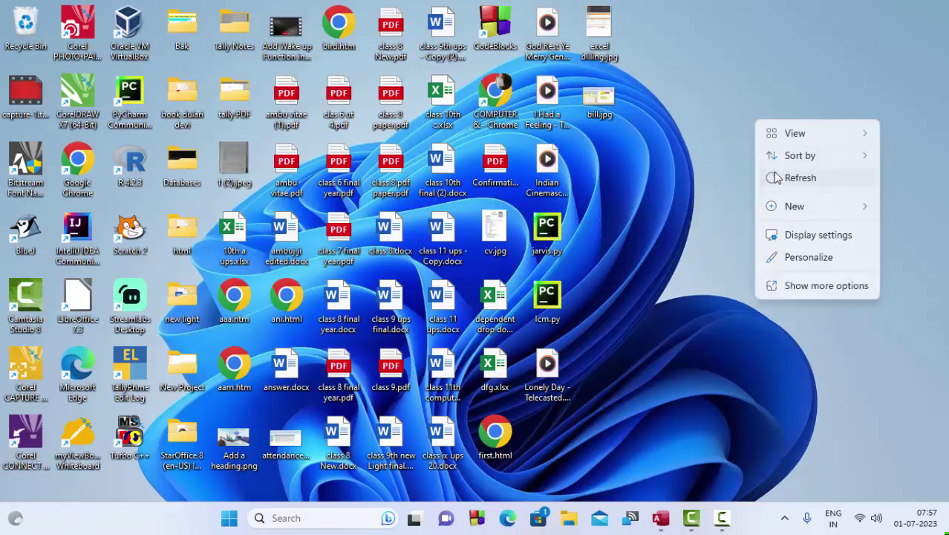
click(773, 178)
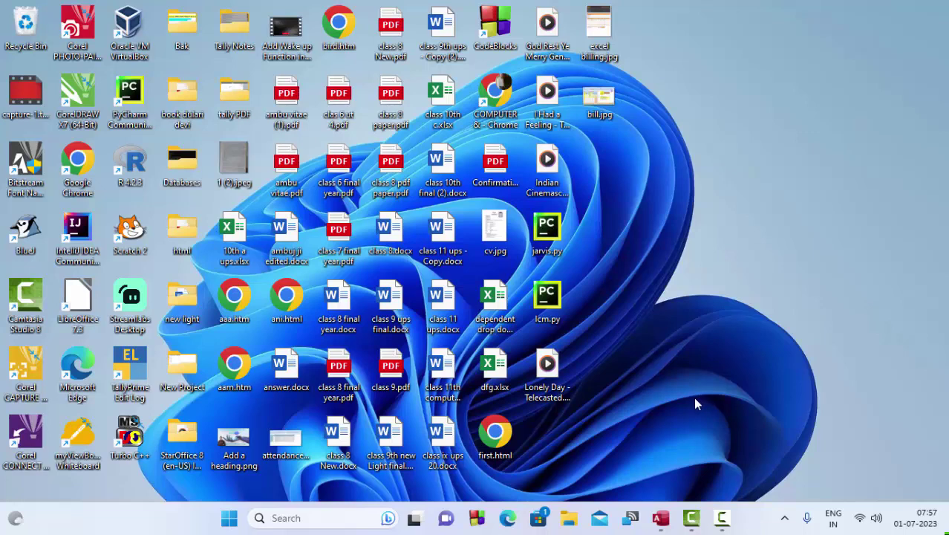
- Close the earlier Access window and search the Start menu for 'access'
click(661, 517)
click(933, 16)
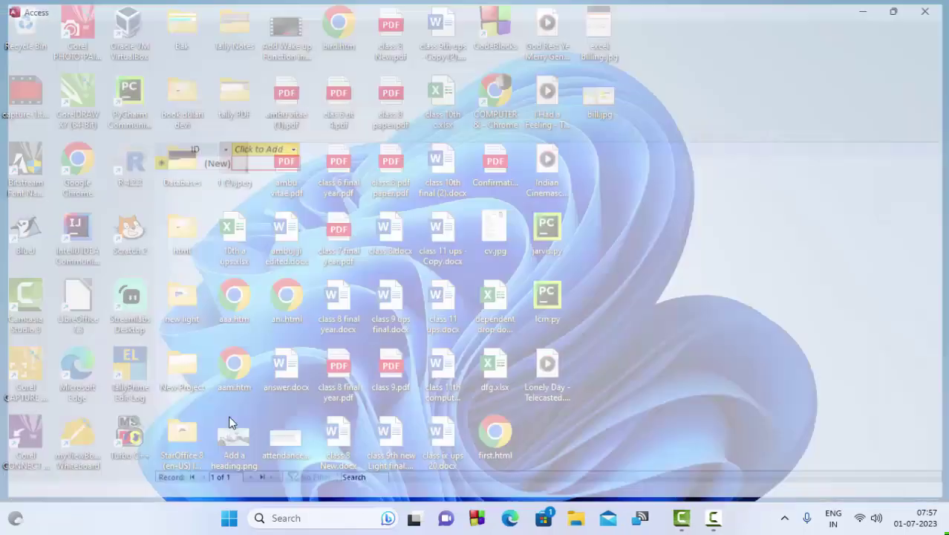
click(244, 517)
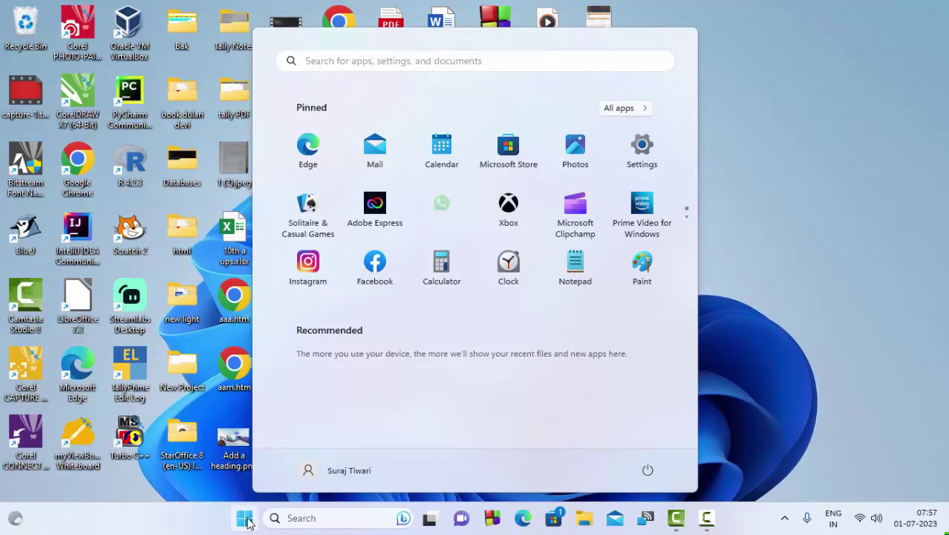
text(a)
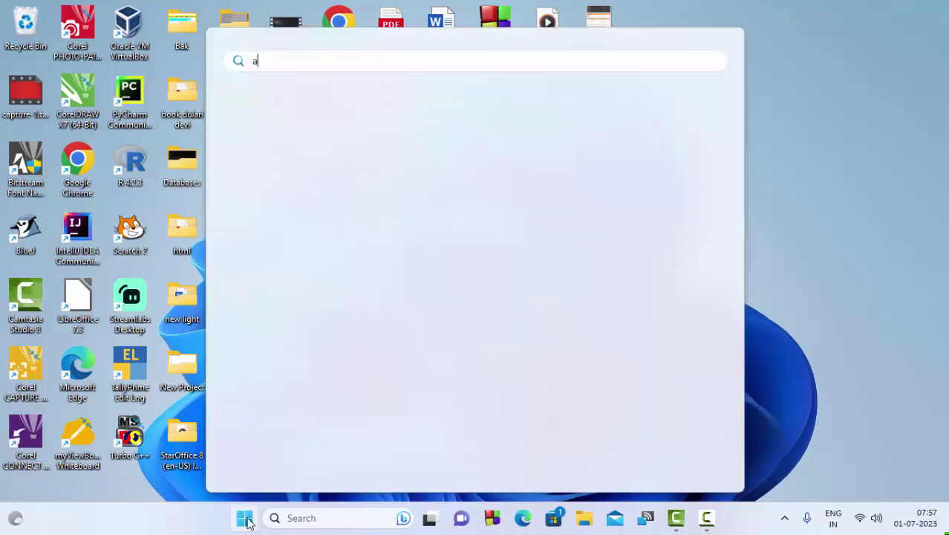
text(c)
text(cess)
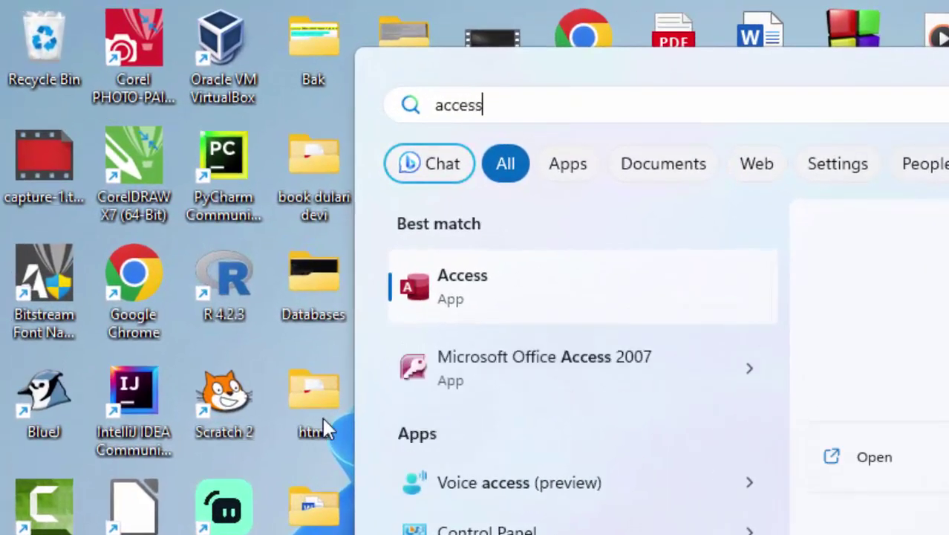
- Launch Access 2007 and create the blank database Database134.accdb
click(622, 393)
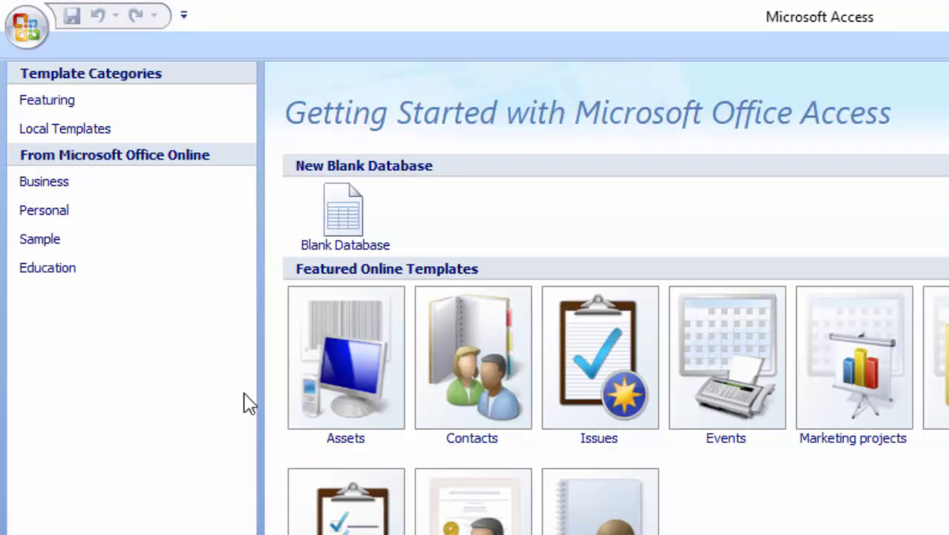
click(329, 239)
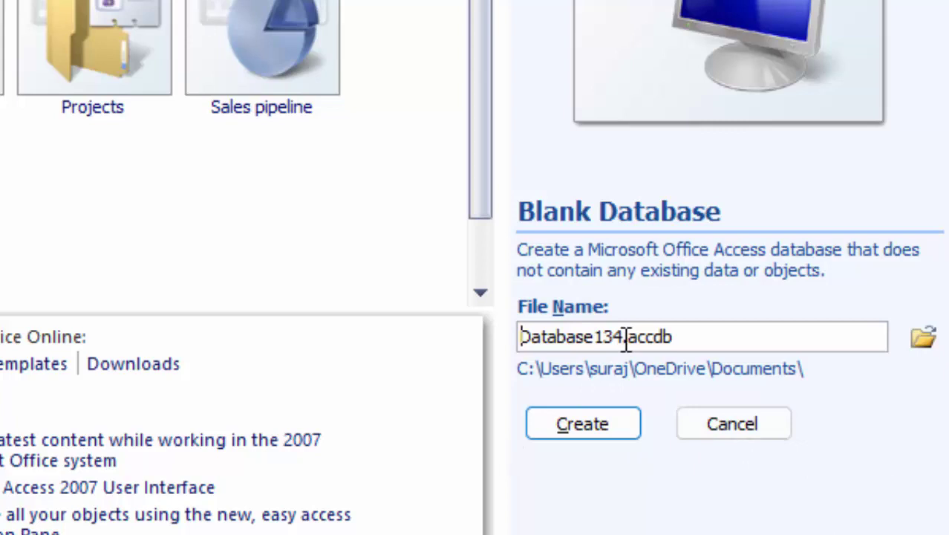
drag(678, 338, 629, 339)
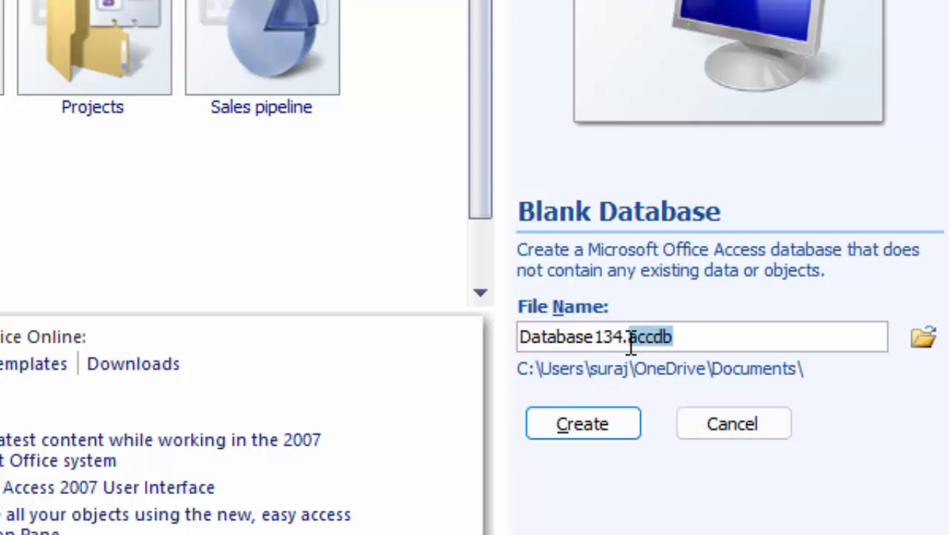
click(578, 429)
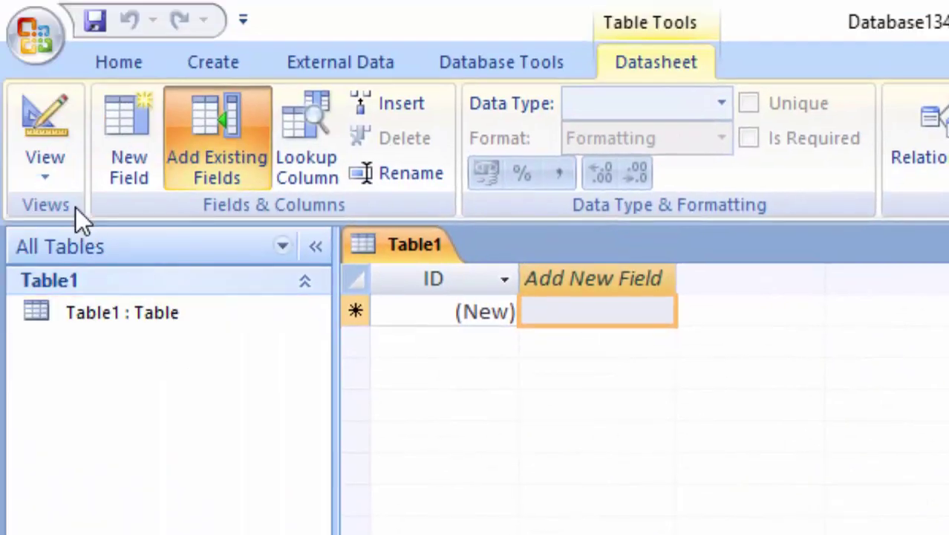
- Switch to Design View, saving the table as Table1
click(47, 170)
click(87, 298)
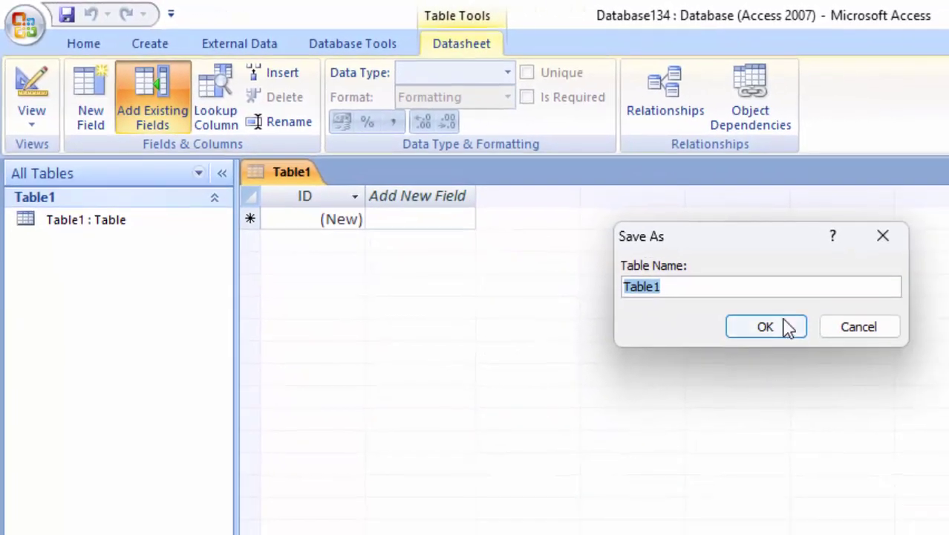
click(824, 350)
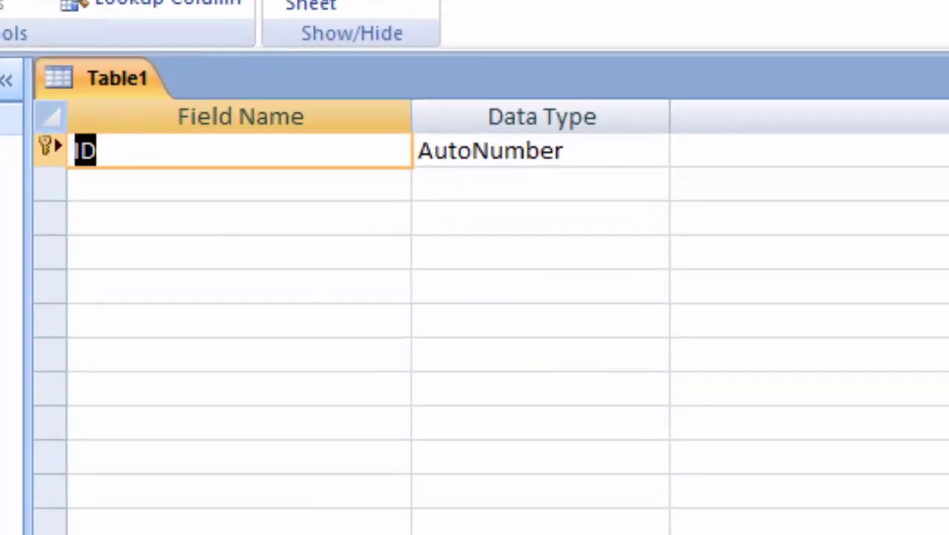
- Rename the ID key field to Roll_number, keeping its AutoNumber type
key(Delete)
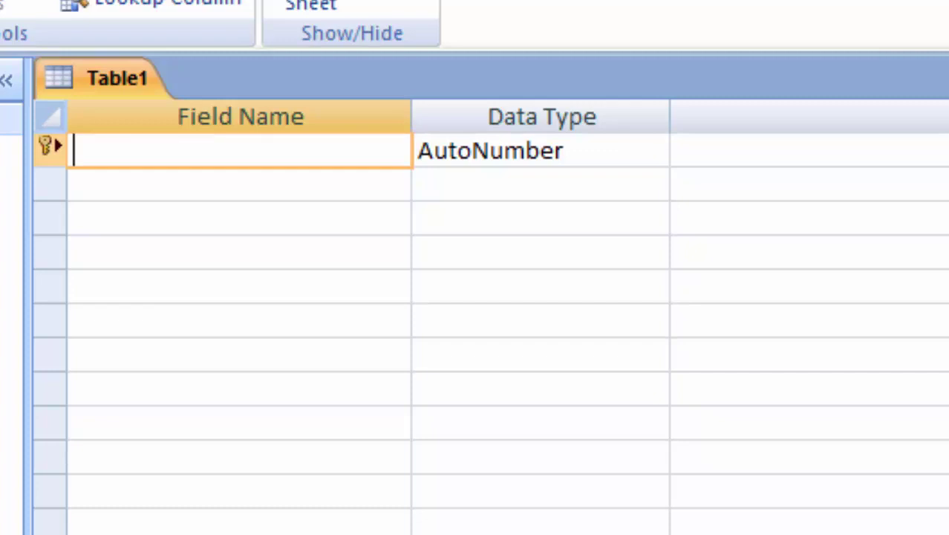
text(Ro)
text(ll_numbe)
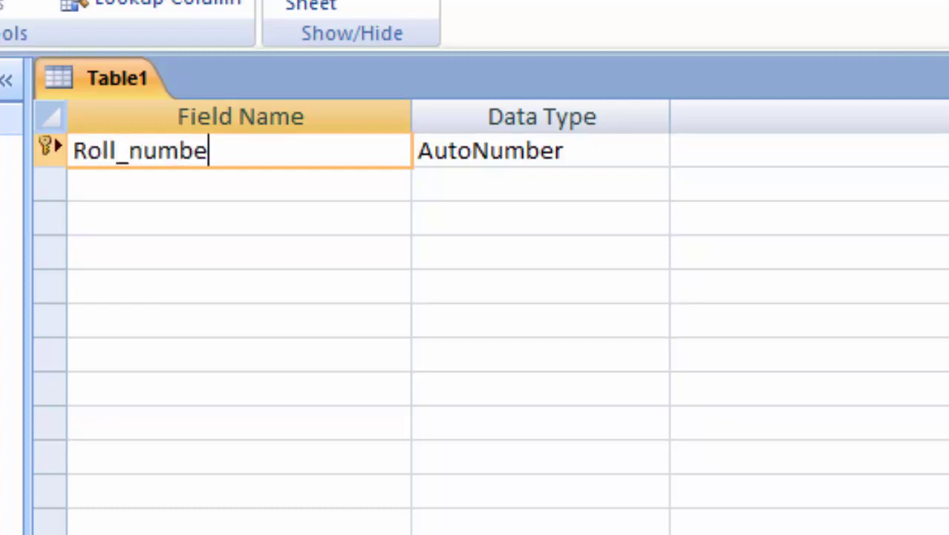
text(r)
click(619, 148)
click(652, 151)
click(652, 150)
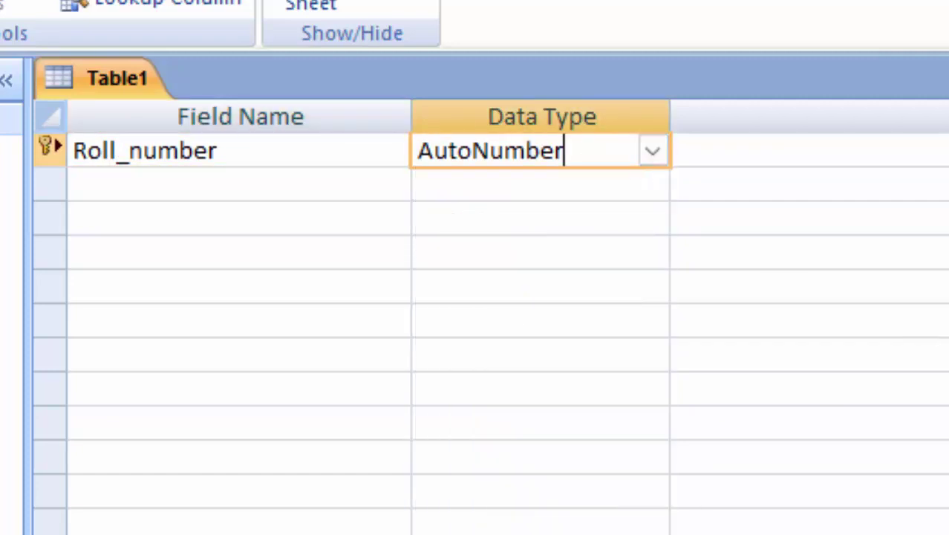
- Add a second field Name_of_Students with the Text data type
click(99, 185)
text(M)
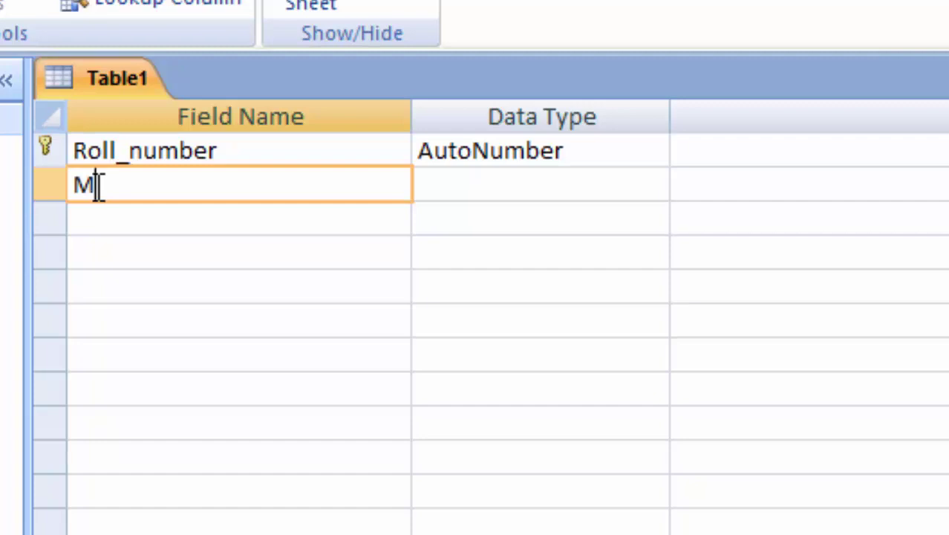
key(BackSpace)
text(Name)
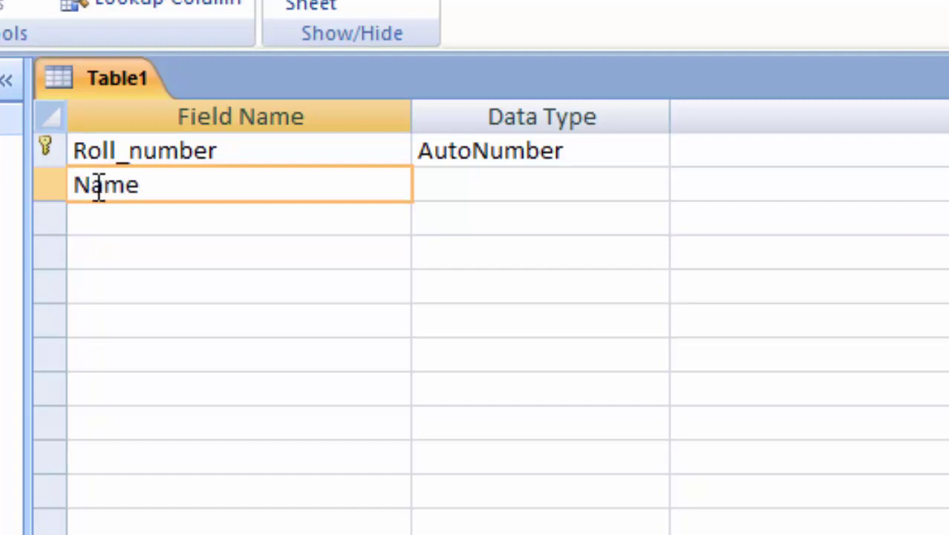
text(_of_)
text(Students)
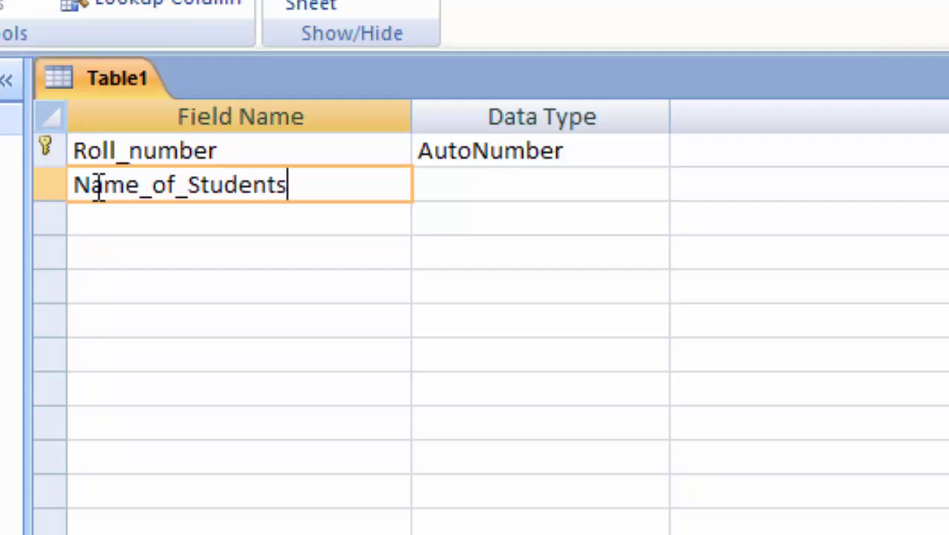
click(538, 178)
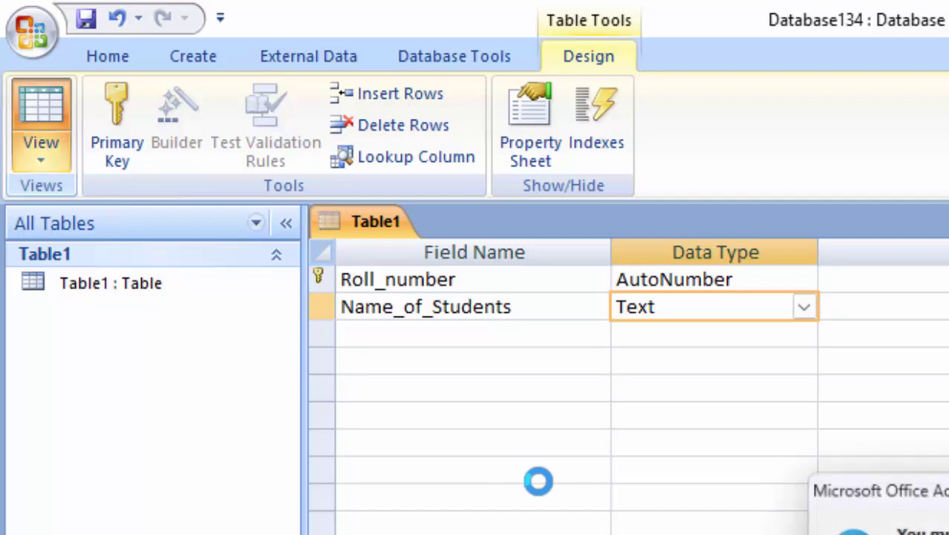
- Save Table1 into Datasheet View and widen the Roll_number and Name_of_Students columns
key(Return)
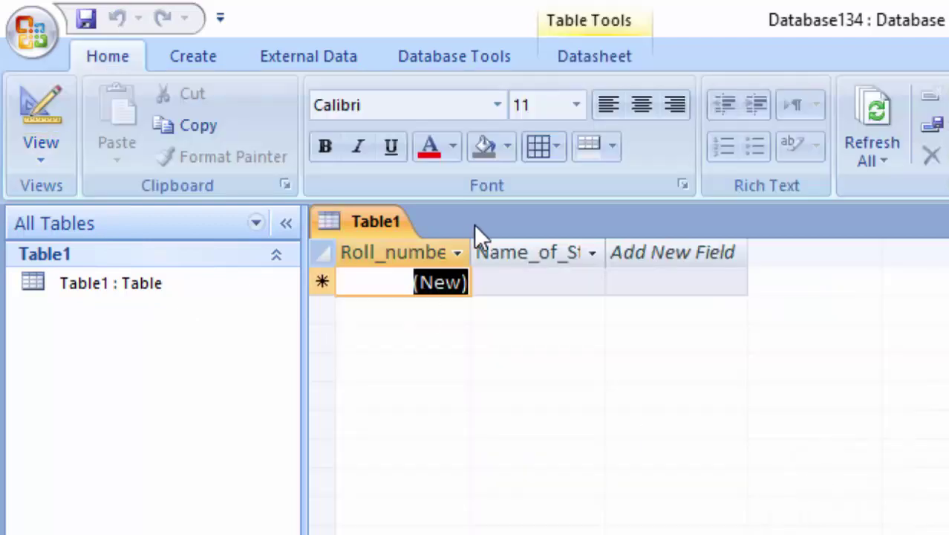
drag(604, 252, 674, 330)
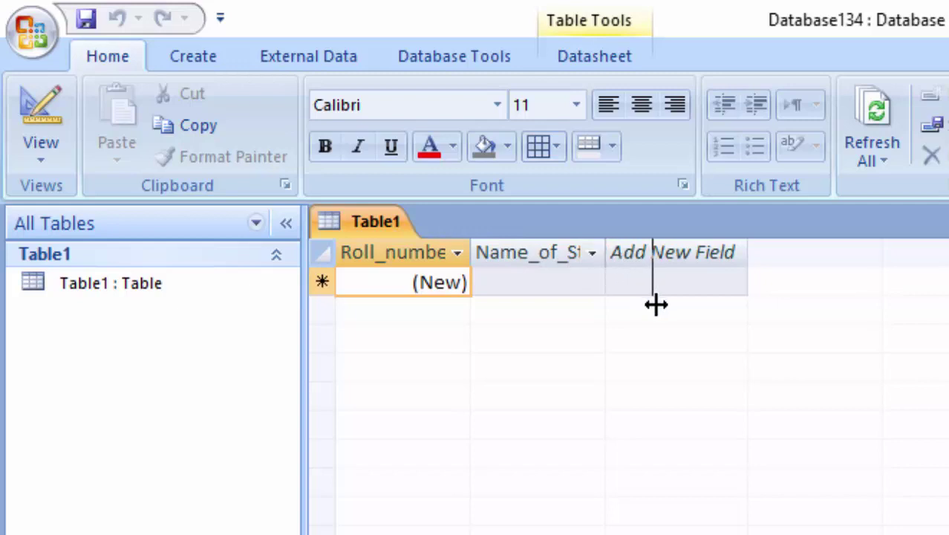
drag(470, 251, 520, 312)
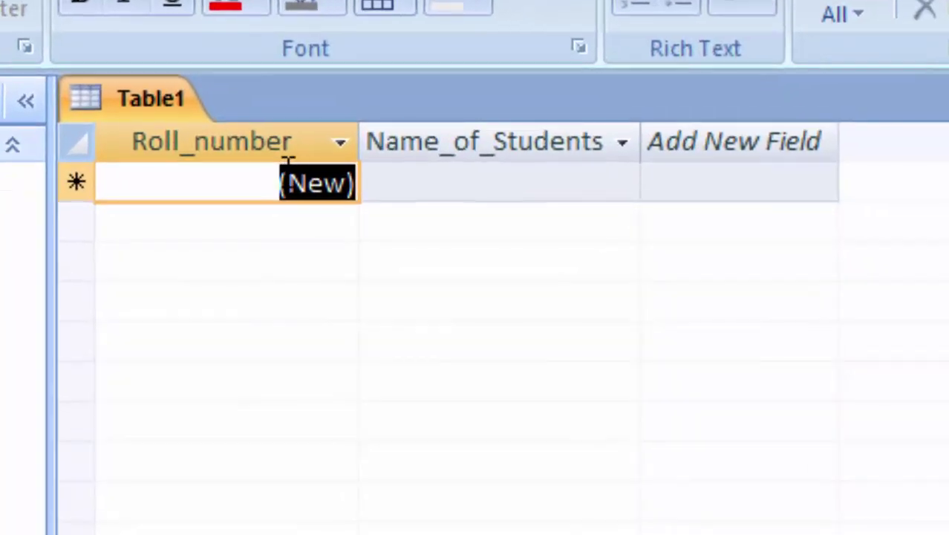
click(437, 192)
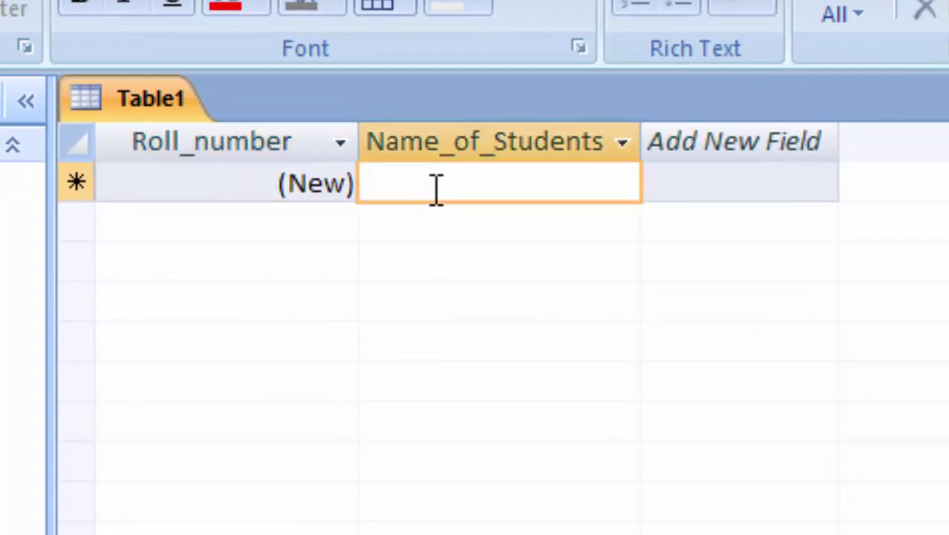
- Enter names Ajay singh, Ramveejay, Ajay Singh and Ajay Singh as records 1–4
text(Aj)
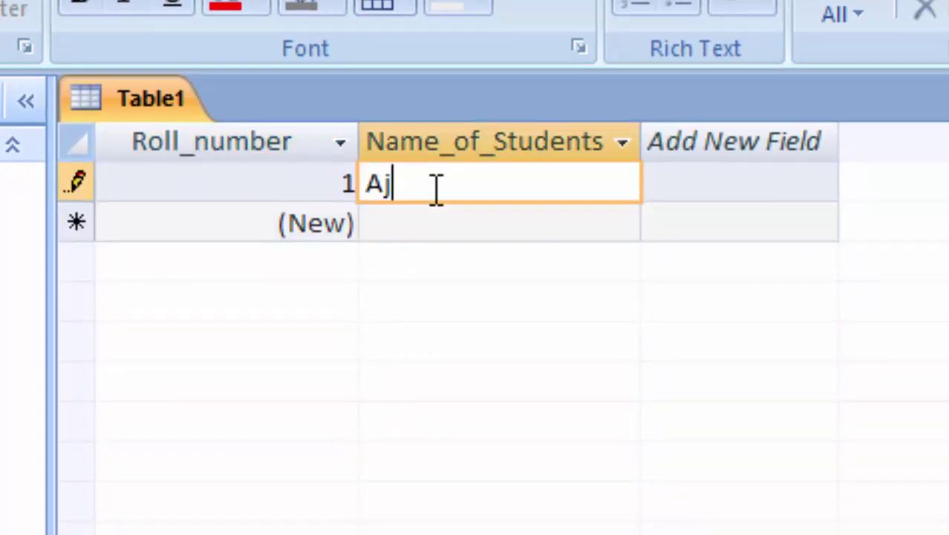
text(ay singh)
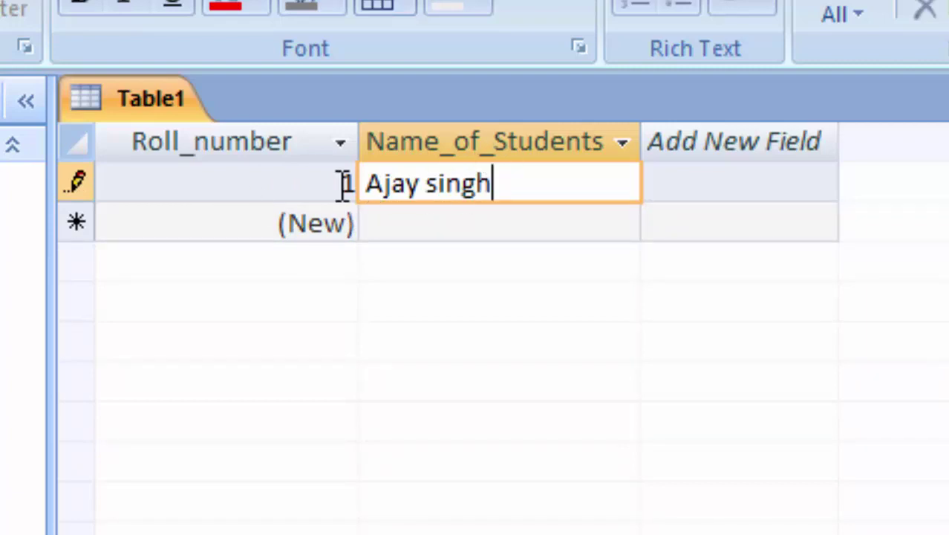
click(413, 230)
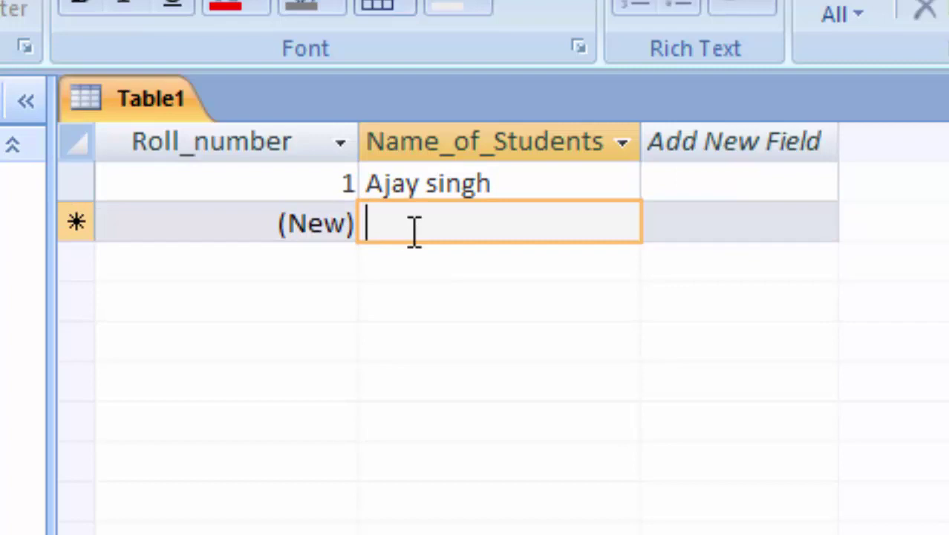
text(Ram)
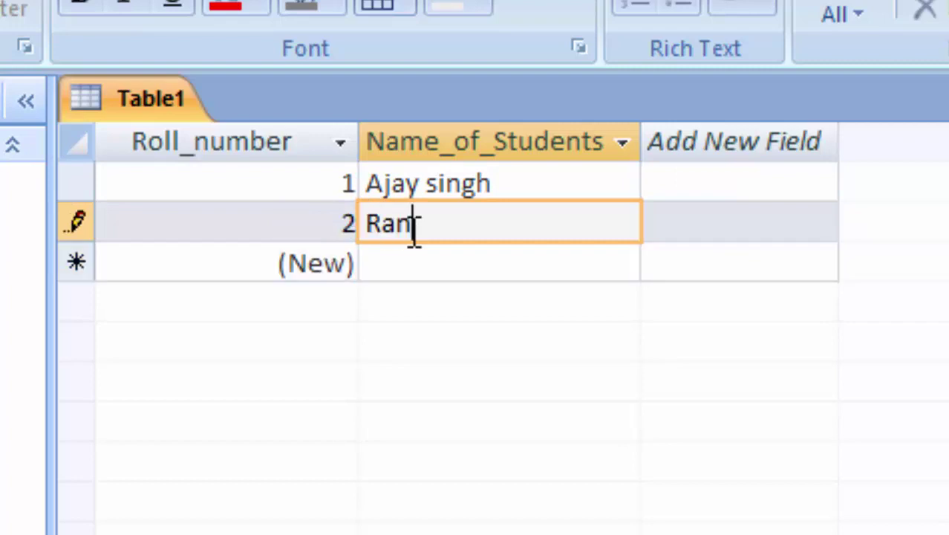
text(ve)
text(ejay)
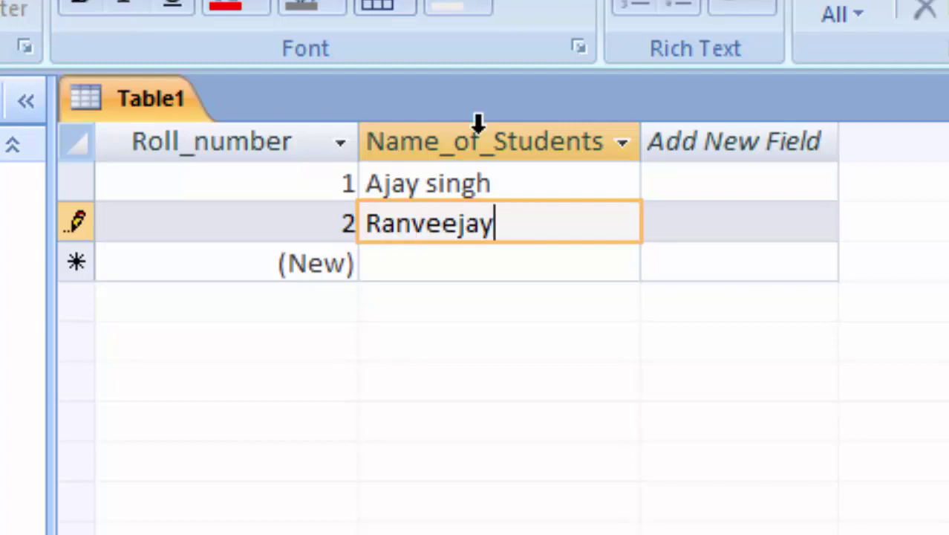
click(490, 268)
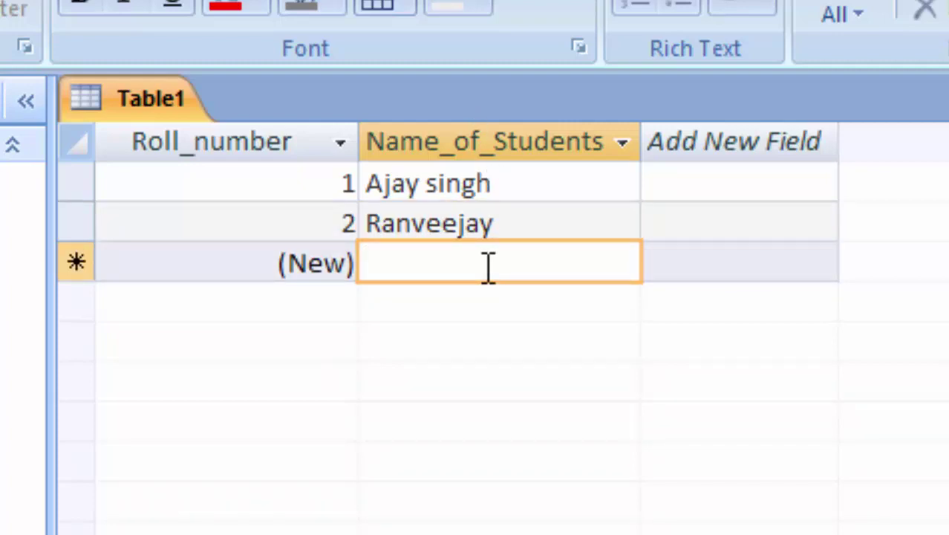
text(Aja)
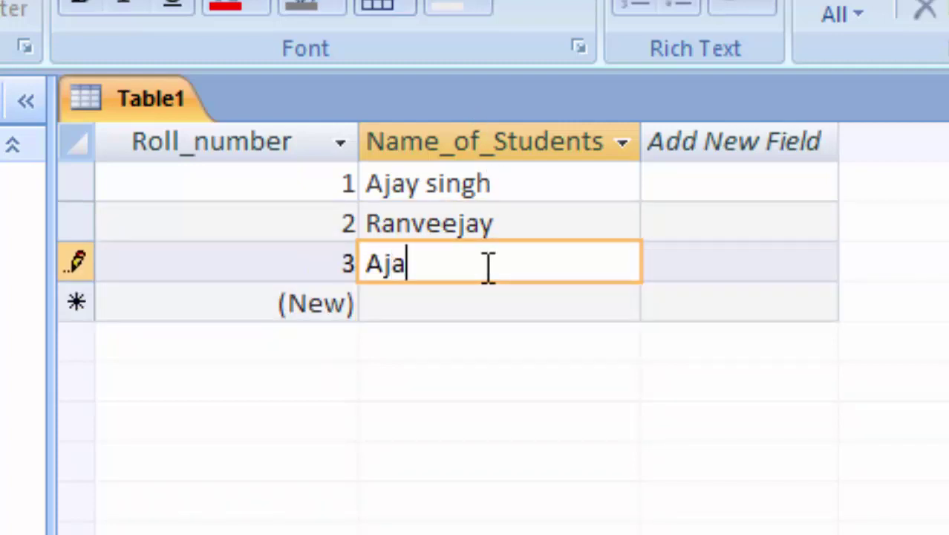
text(y S)
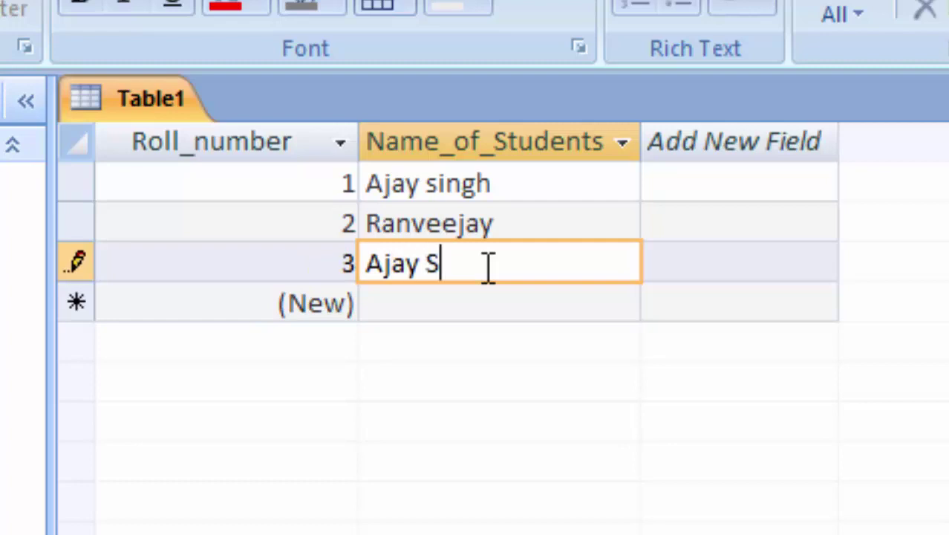
text(ingh)
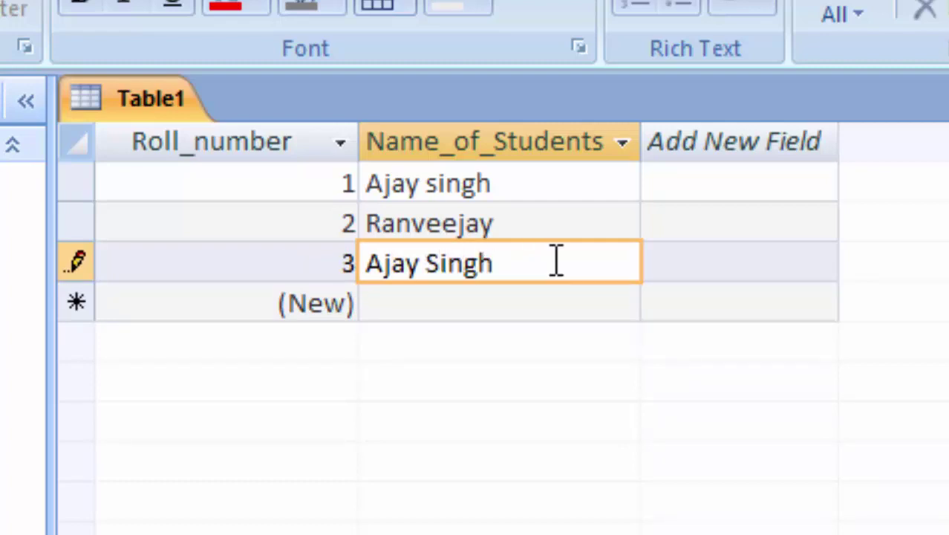
click(514, 297)
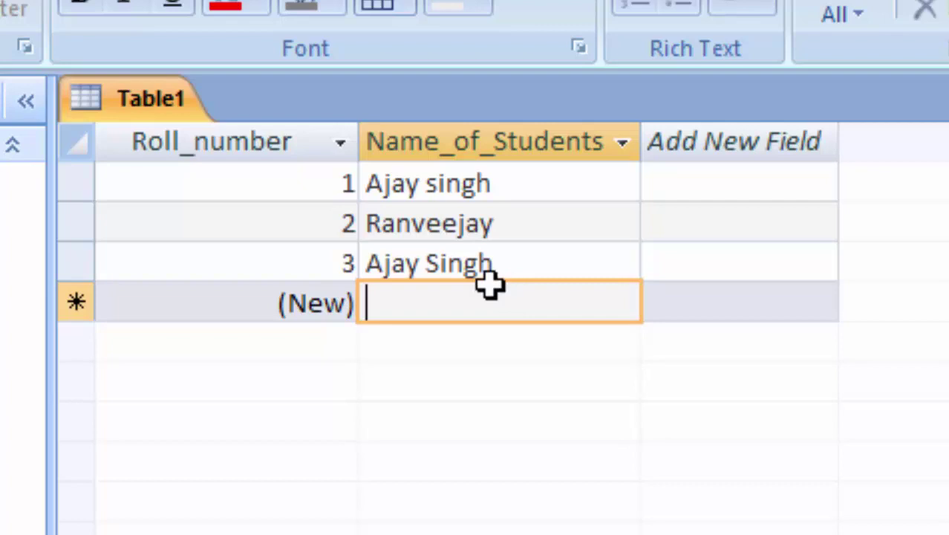
text(Ajay )
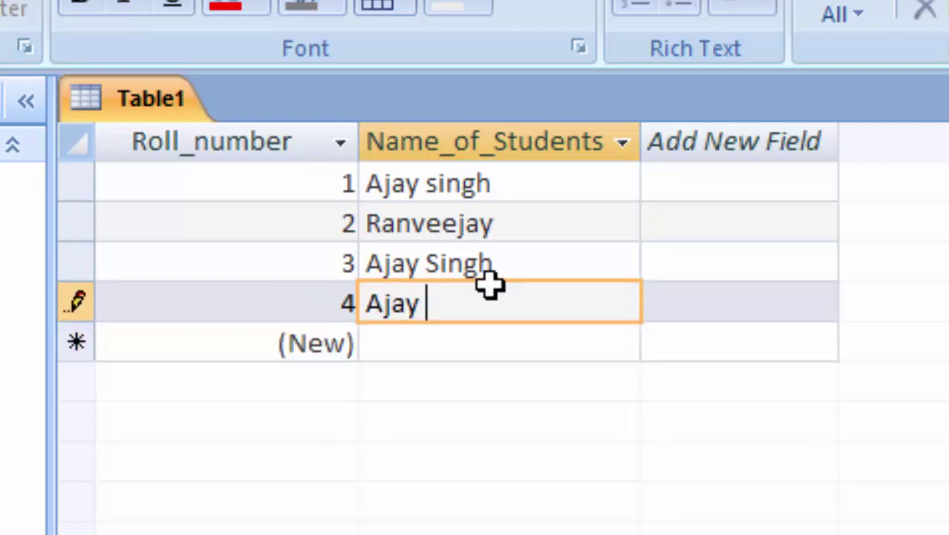
text(Singh)
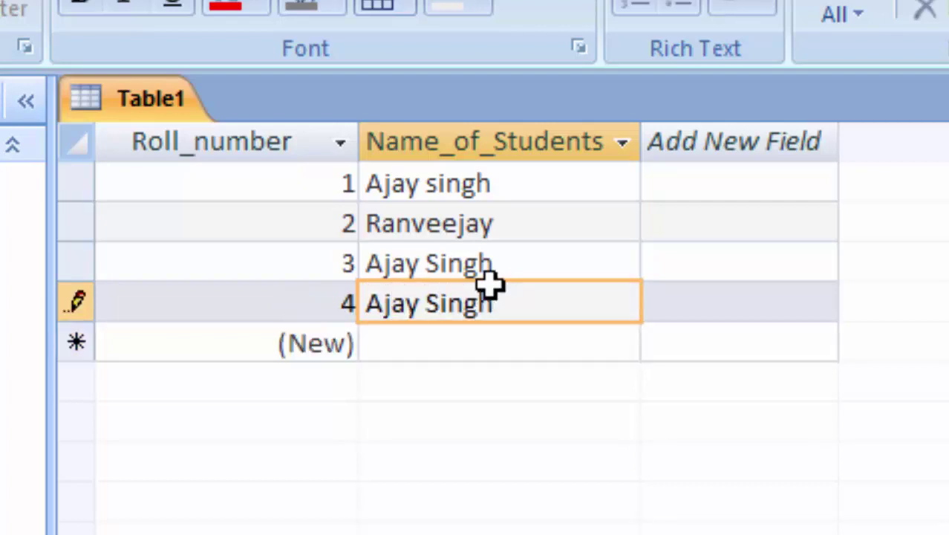
click(453, 333)
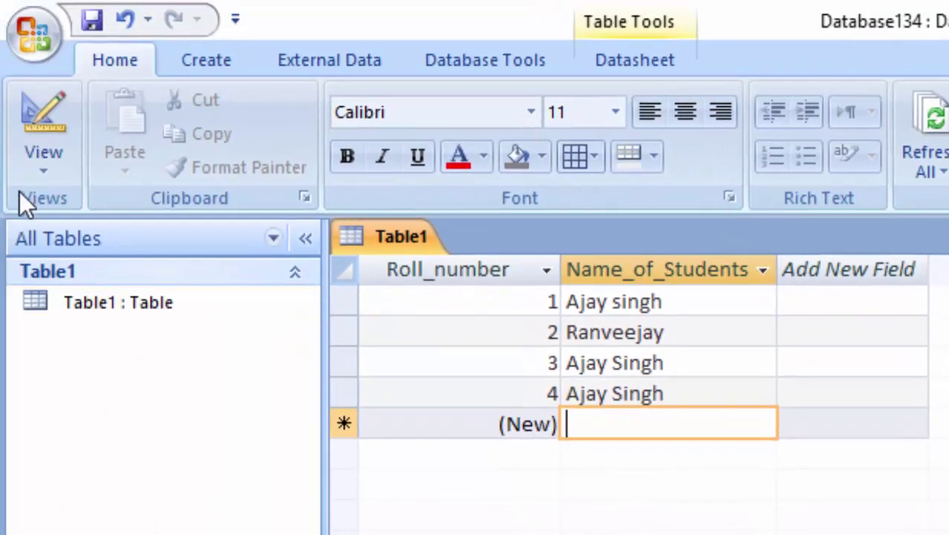
- In Design View change Roll_number to Number, then save and return to Datasheet View
click(43, 159)
click(127, 419)
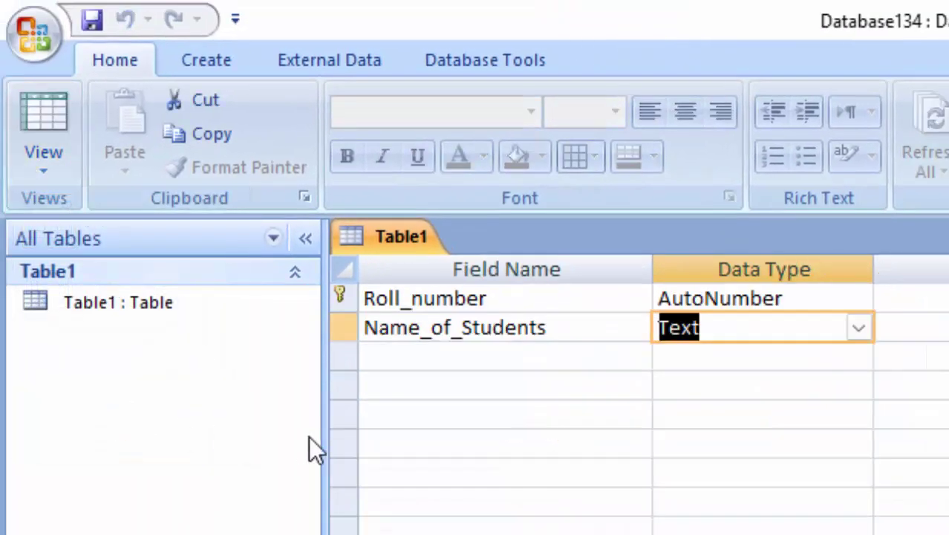
click(804, 301)
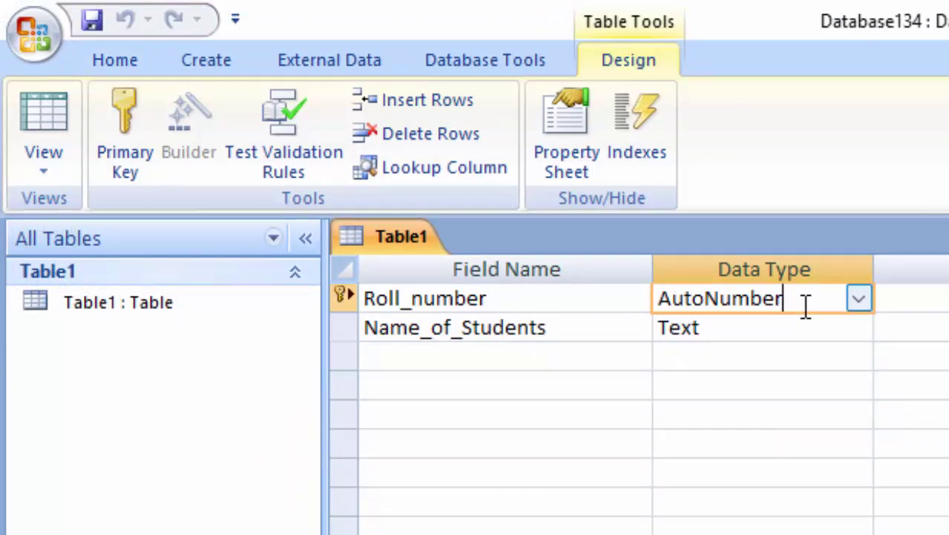
click(853, 301)
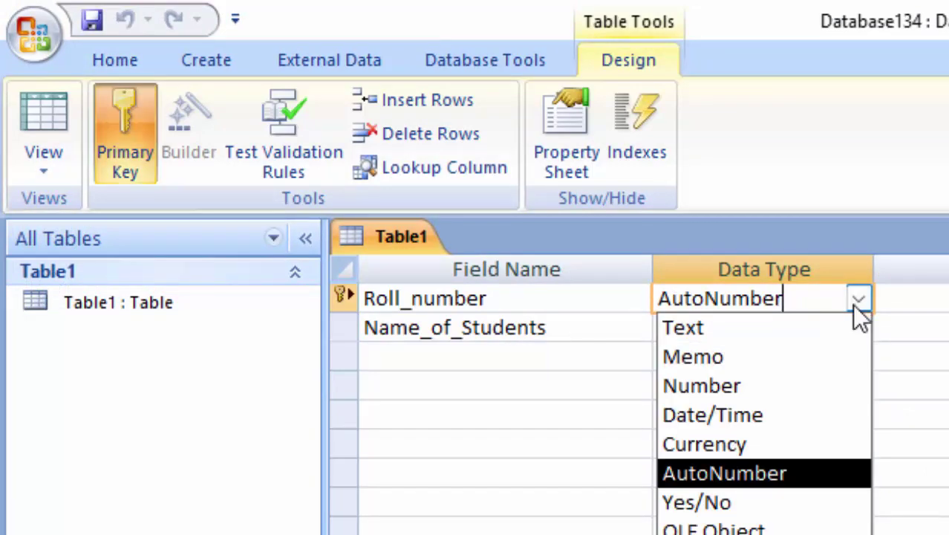
click(776, 385)
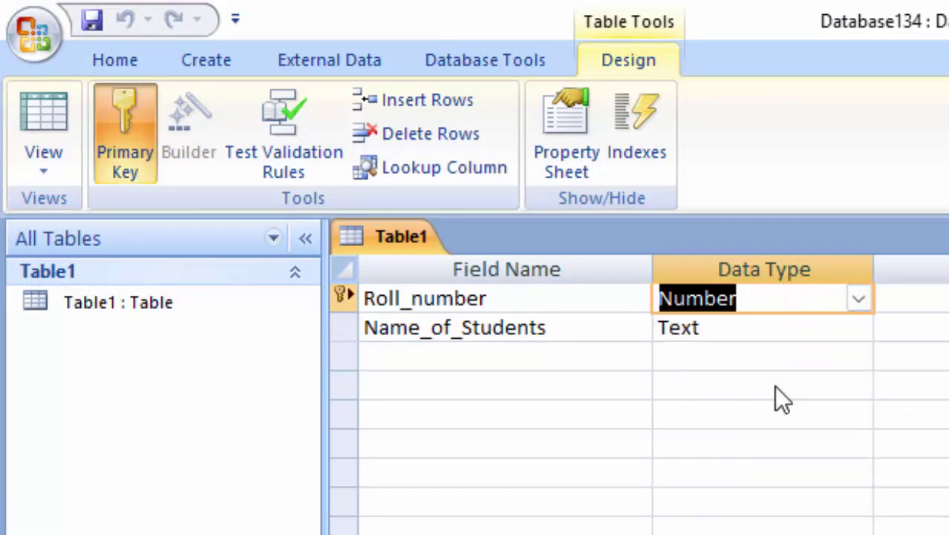
click(47, 140)
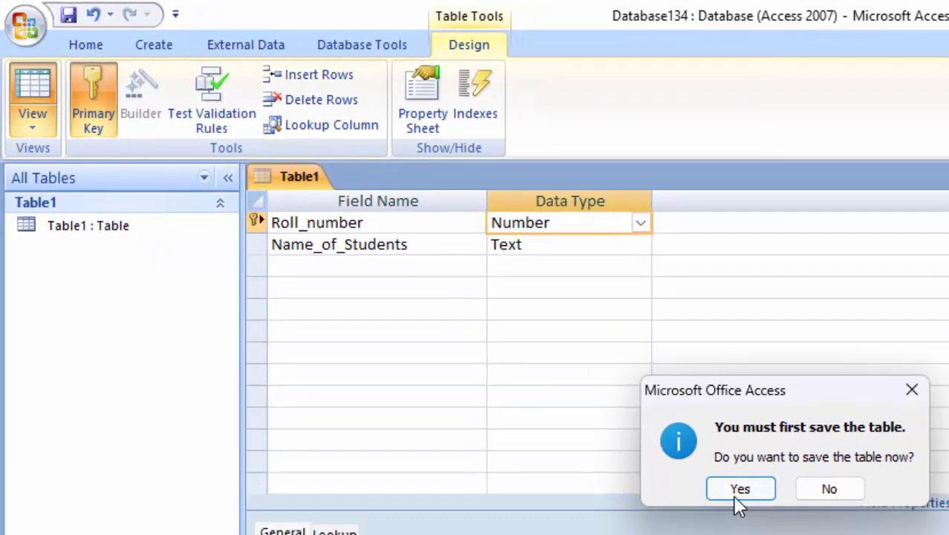
click(733, 487)
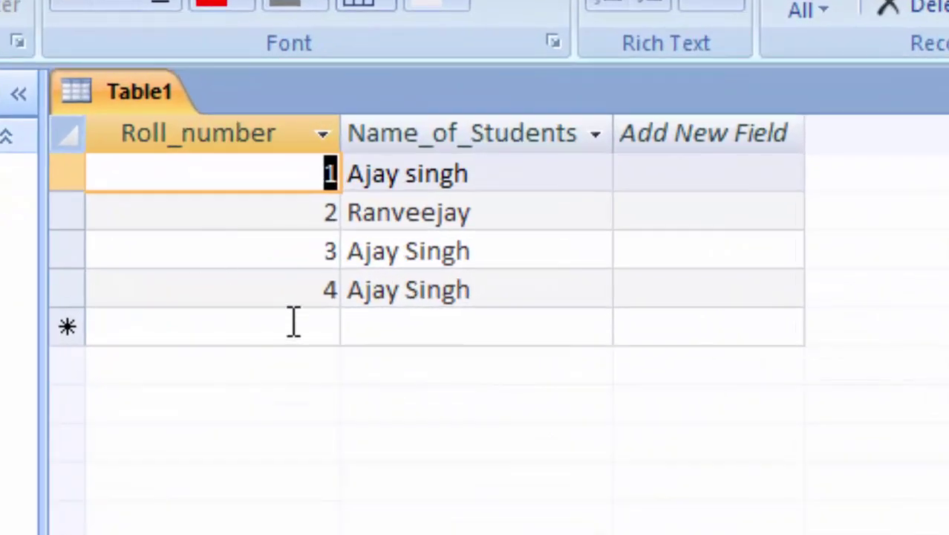
click(293, 324)
text(4)
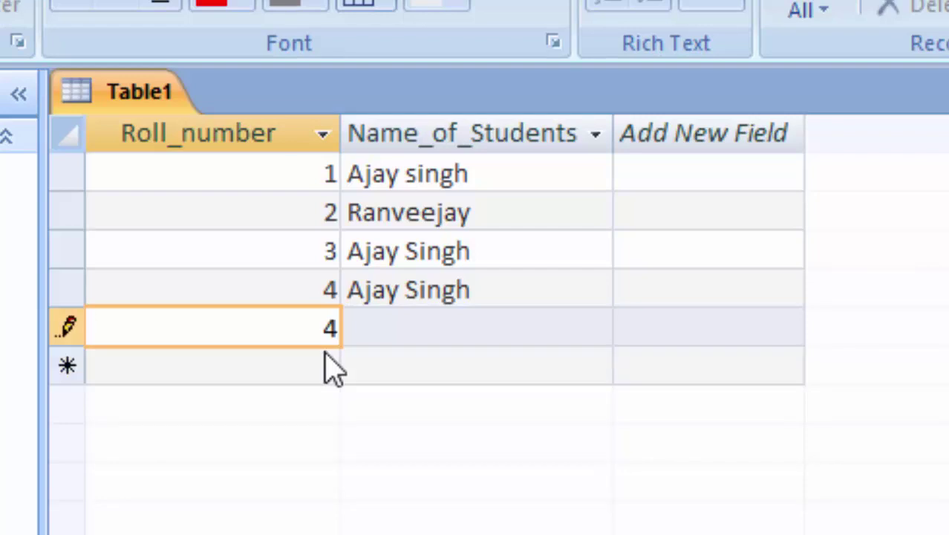
key(Tab)
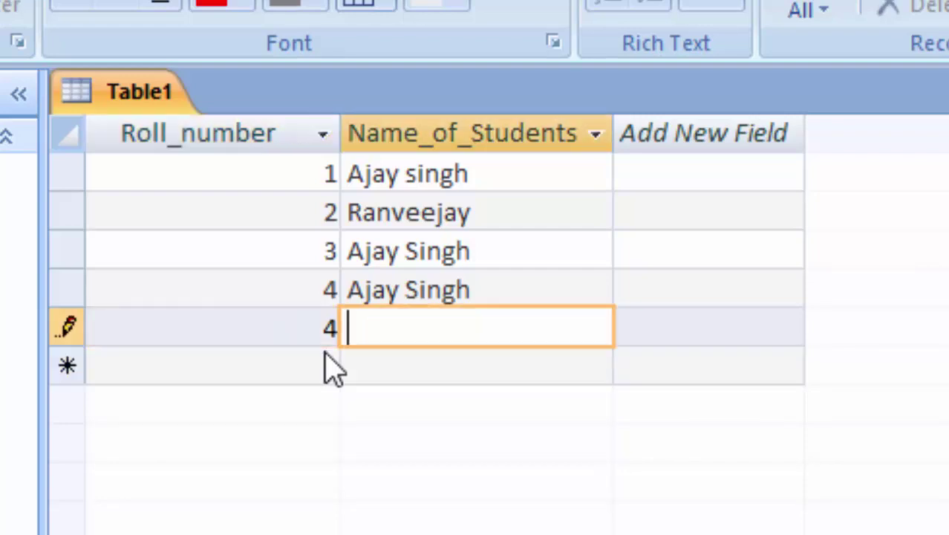
text(Ajay )
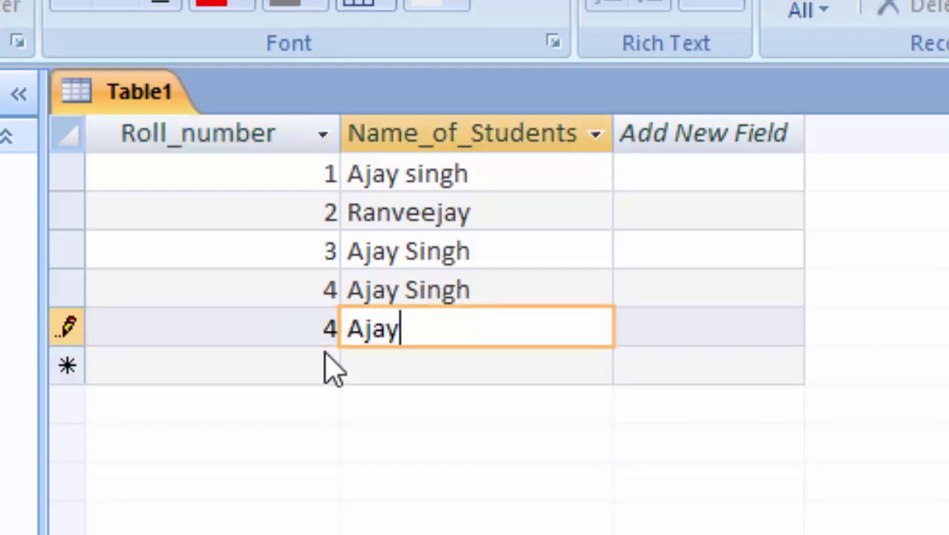
text(Sin)
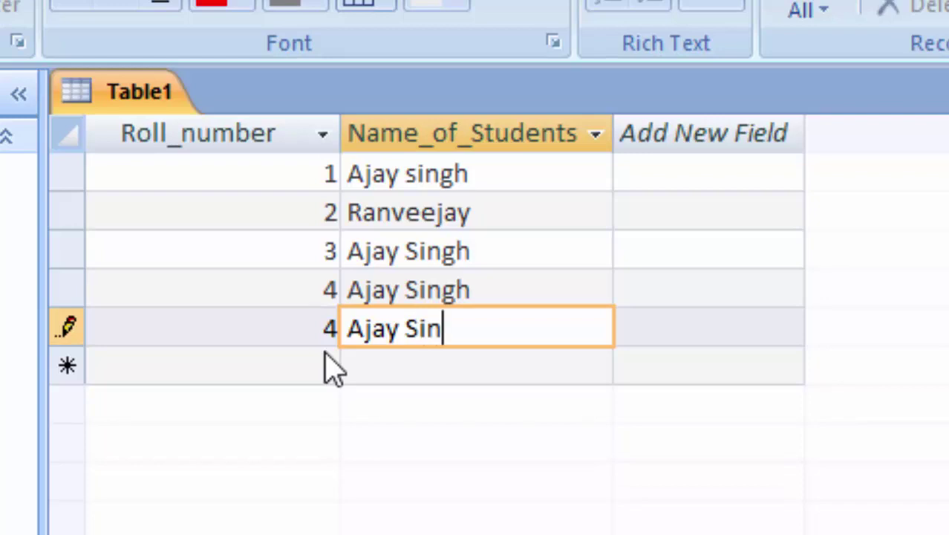
text(gh)
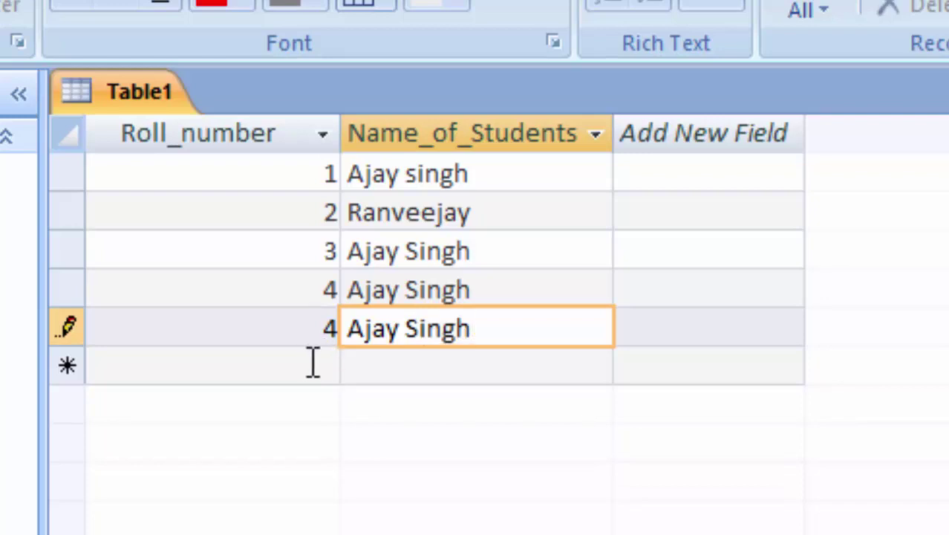
click(311, 360)
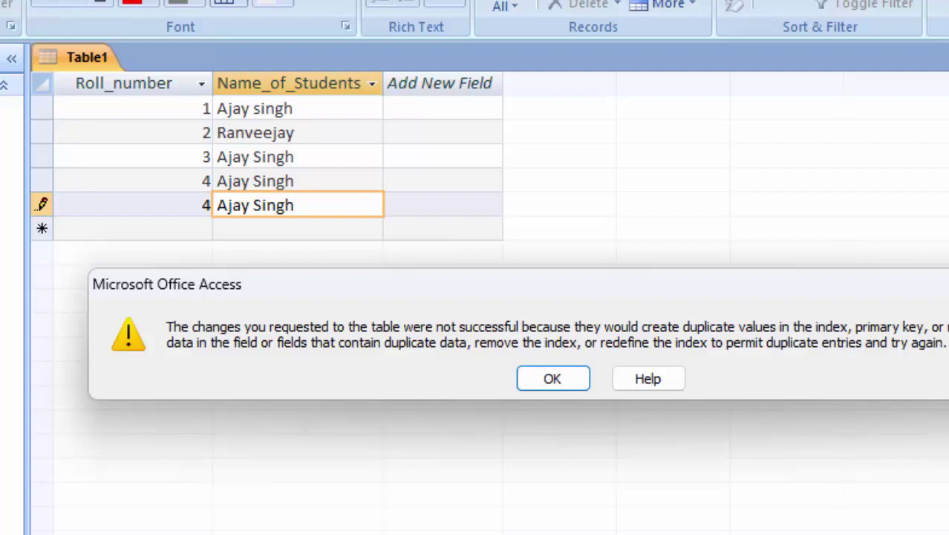
- Dismiss the duplicate-value errors and clear the new record's name
click(552, 380)
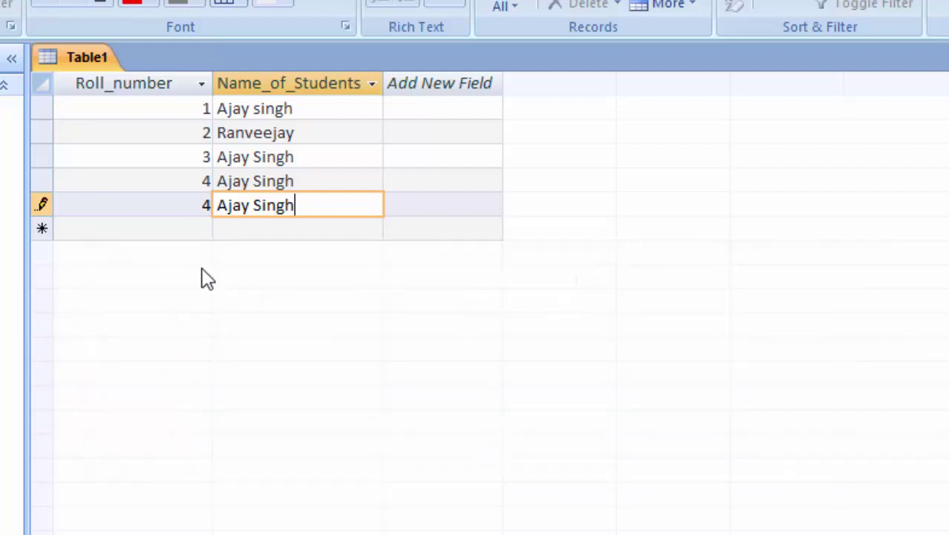
click(189, 209)
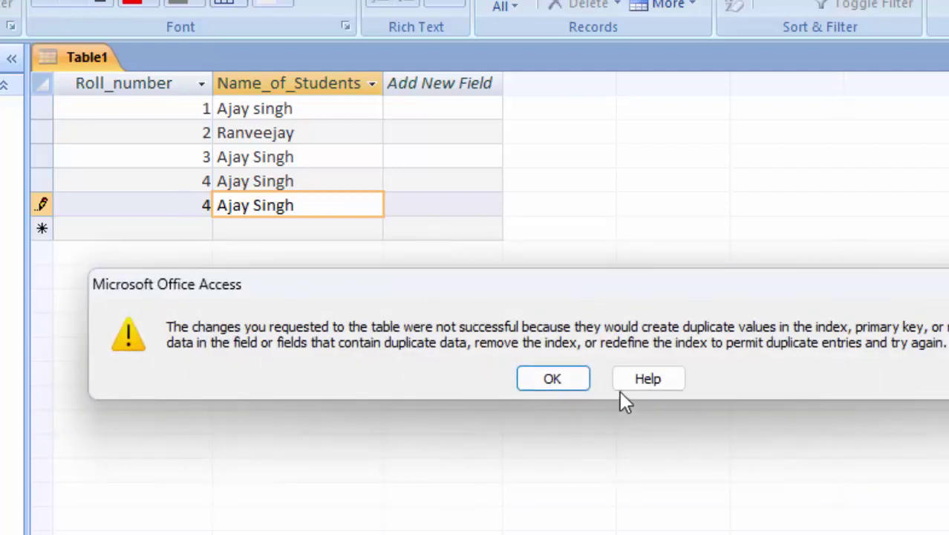
click(580, 379)
key(BackSpace)
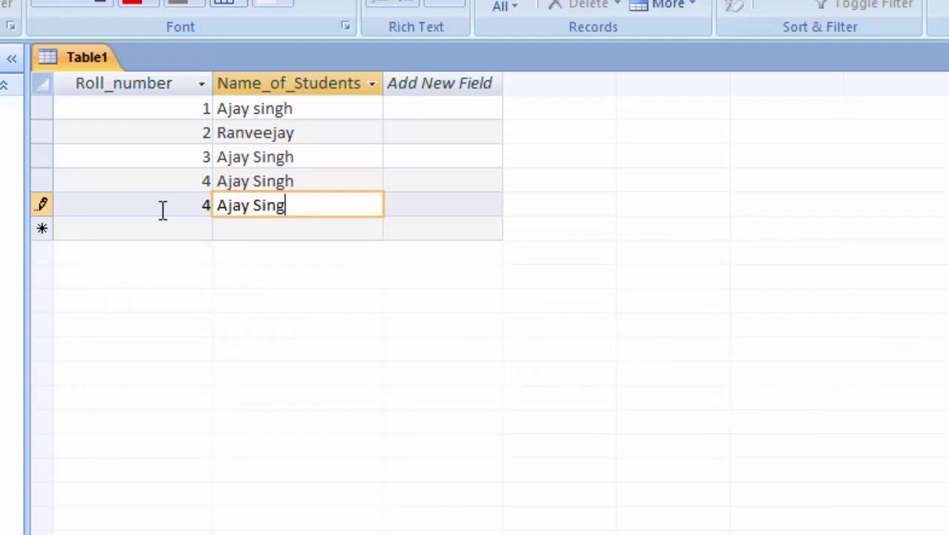
key(BackSpace)
key(BackSpace)
key(BackSpace)
key(BackSpace)
key(BackSpace)
key(BackSpace)
key(Return)
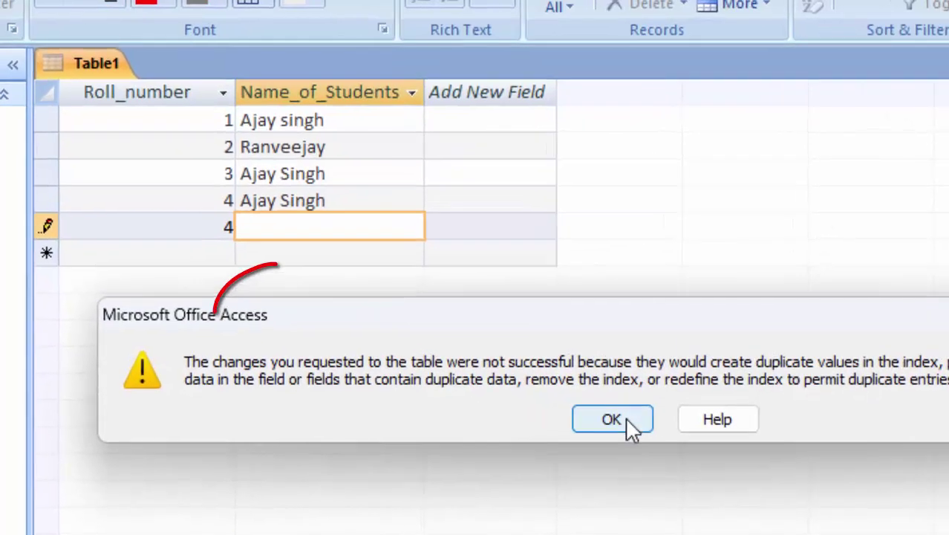
click(551, 377)
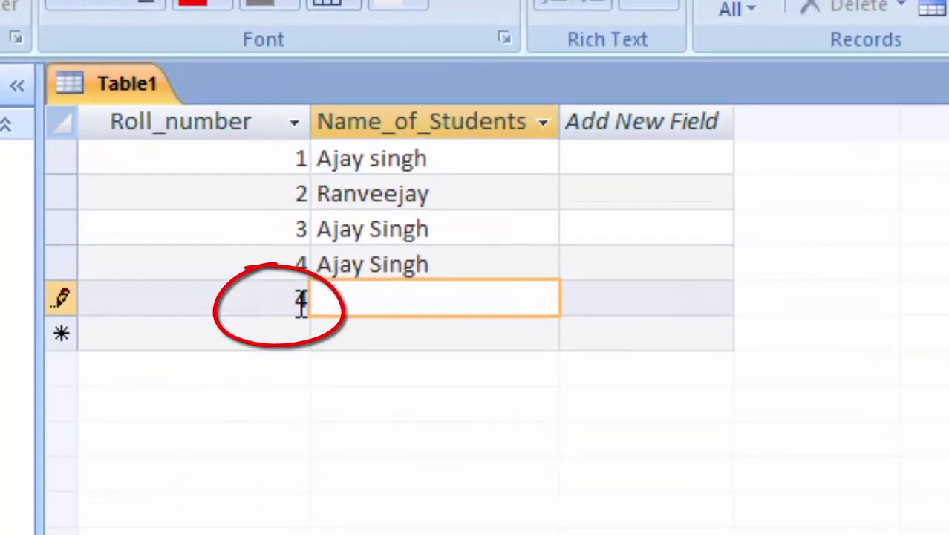
- Change the new record's Roll_number from 4 to 5
double_click(273, 273)
key(BackSpace)
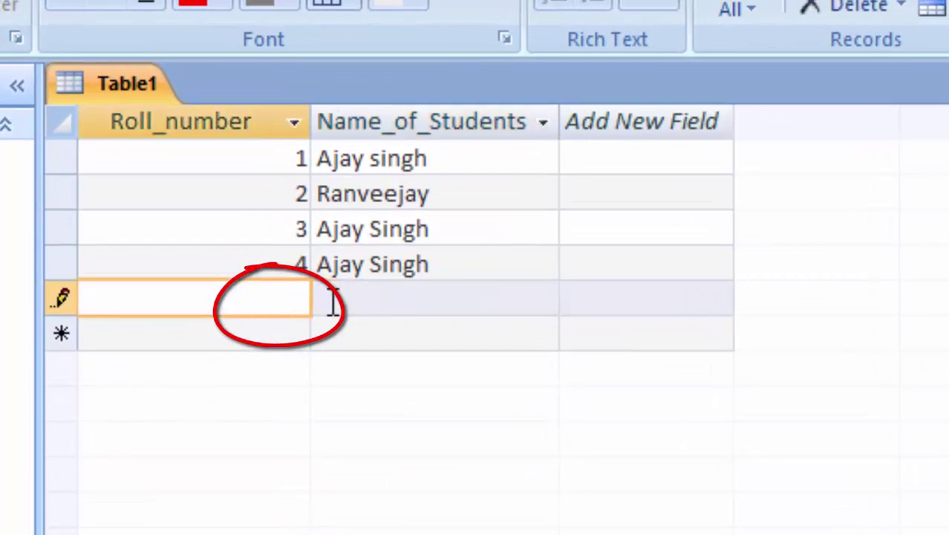
text(5)
key(Tab)
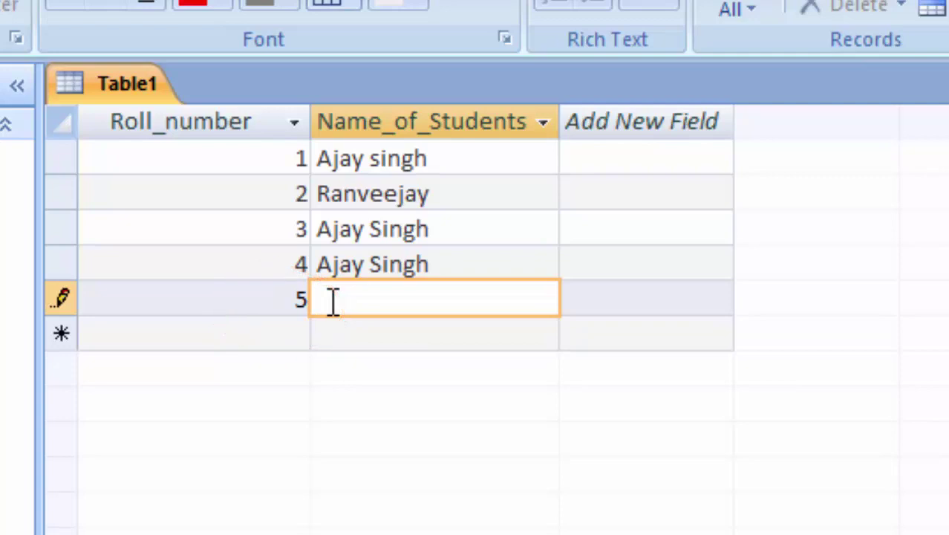
- Copy Ranveejay from record 2 and paste it into record 5's name cell
drag(470, 199, 157, 194)
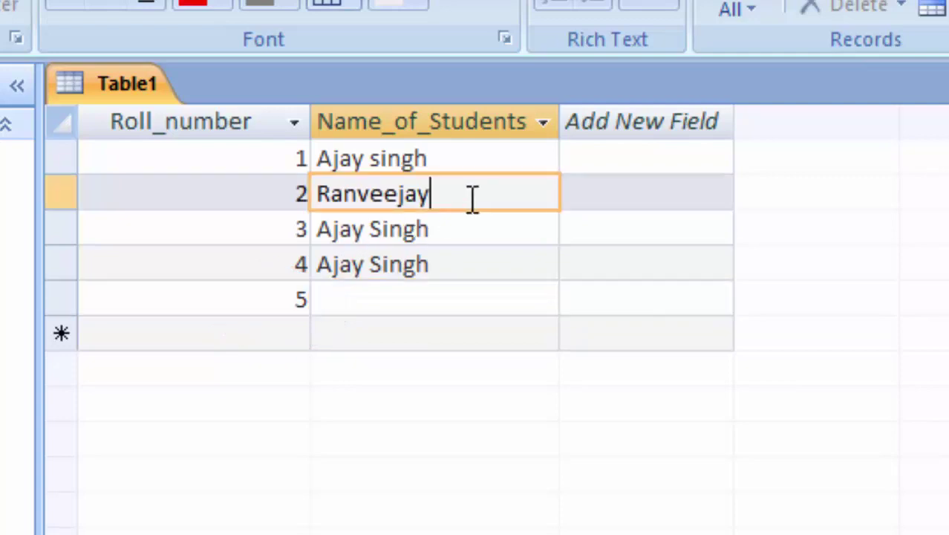
right_click(346, 193)
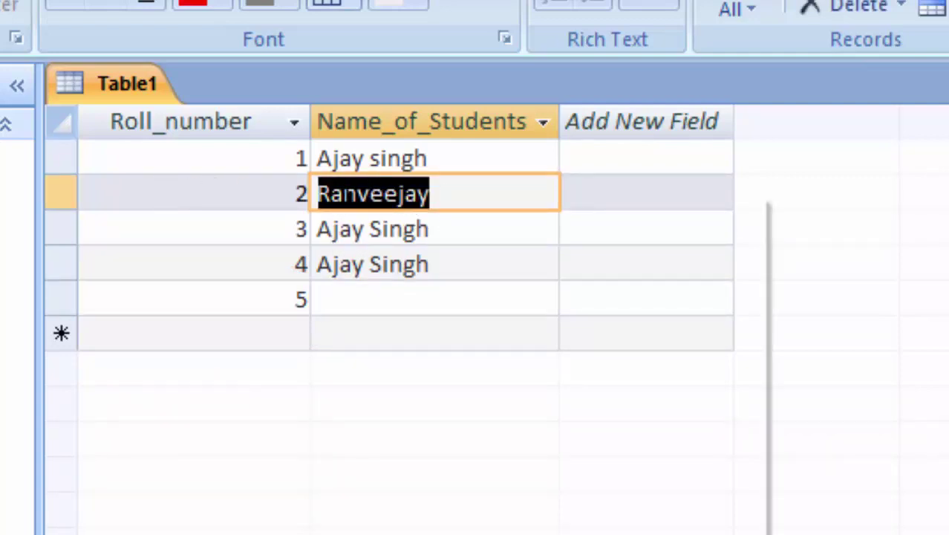
click(429, 256)
click(407, 297)
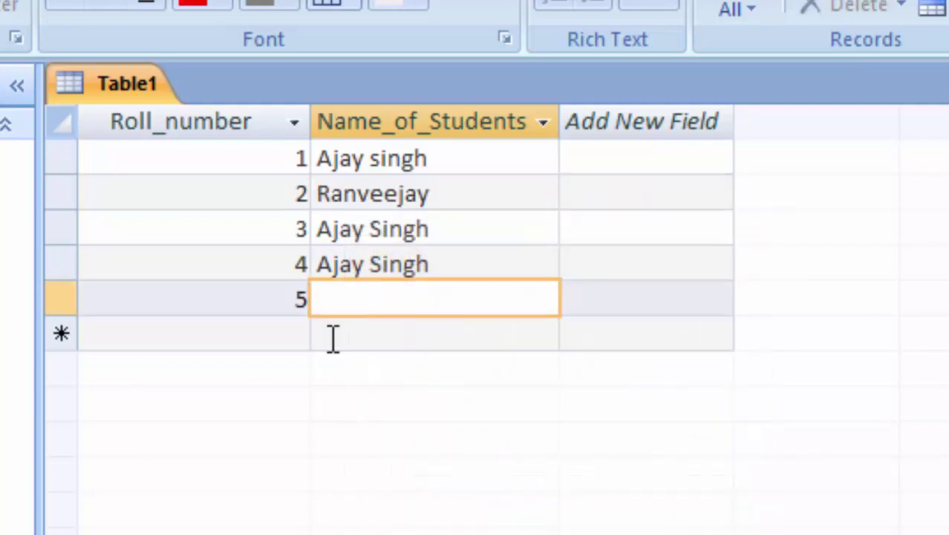
text(Ranveejay)
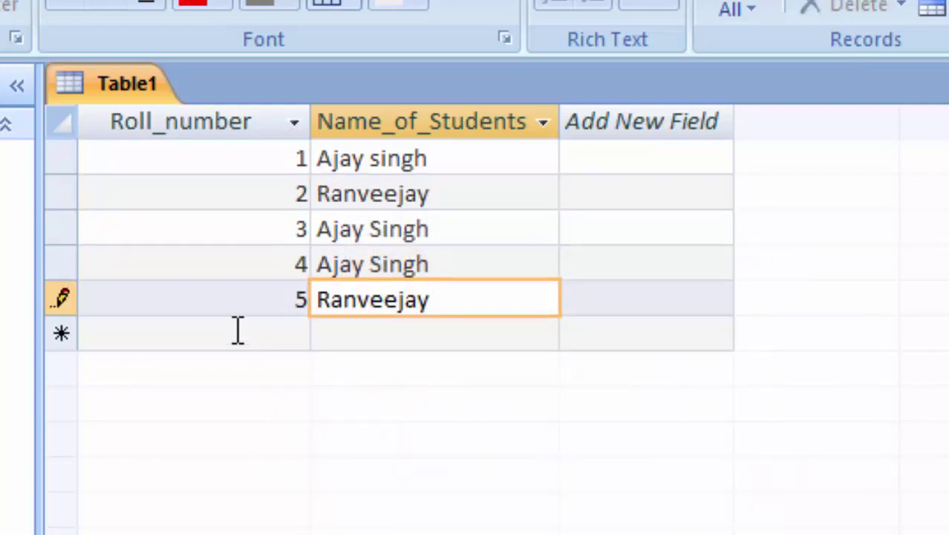